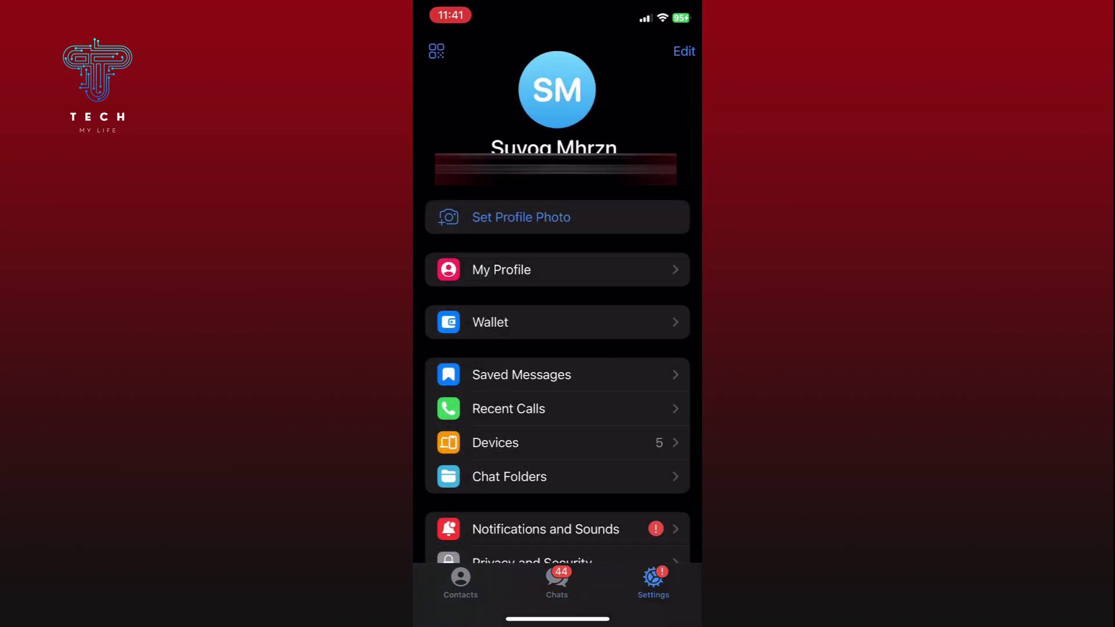
scroll(558, 348, down, 2)
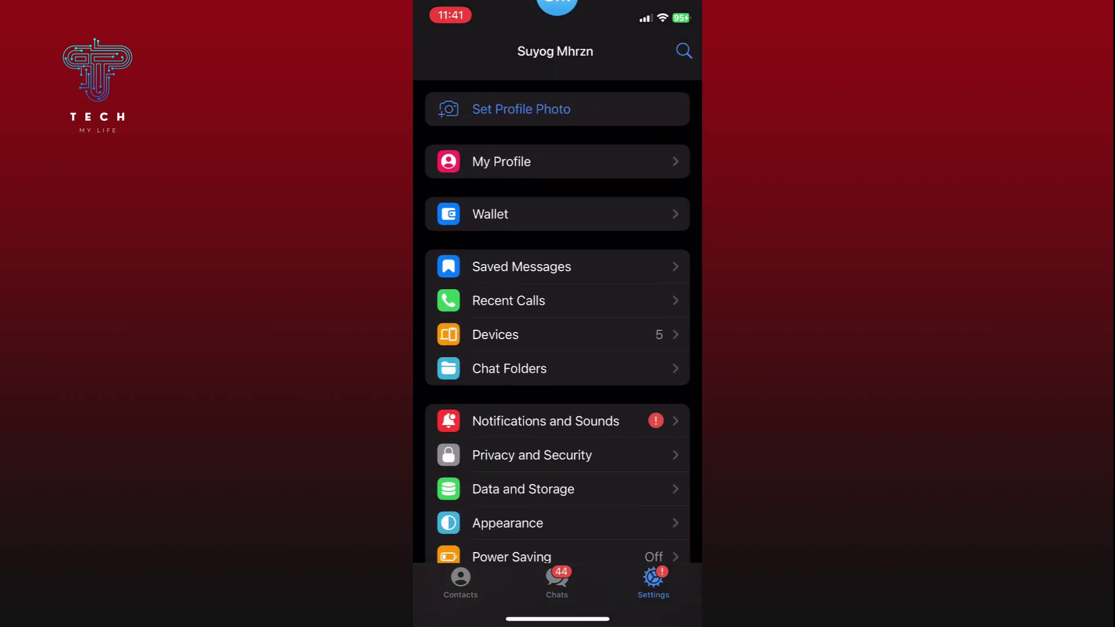
Step: Open Telegram's Privacy and Security page from Settings
click(531, 456)
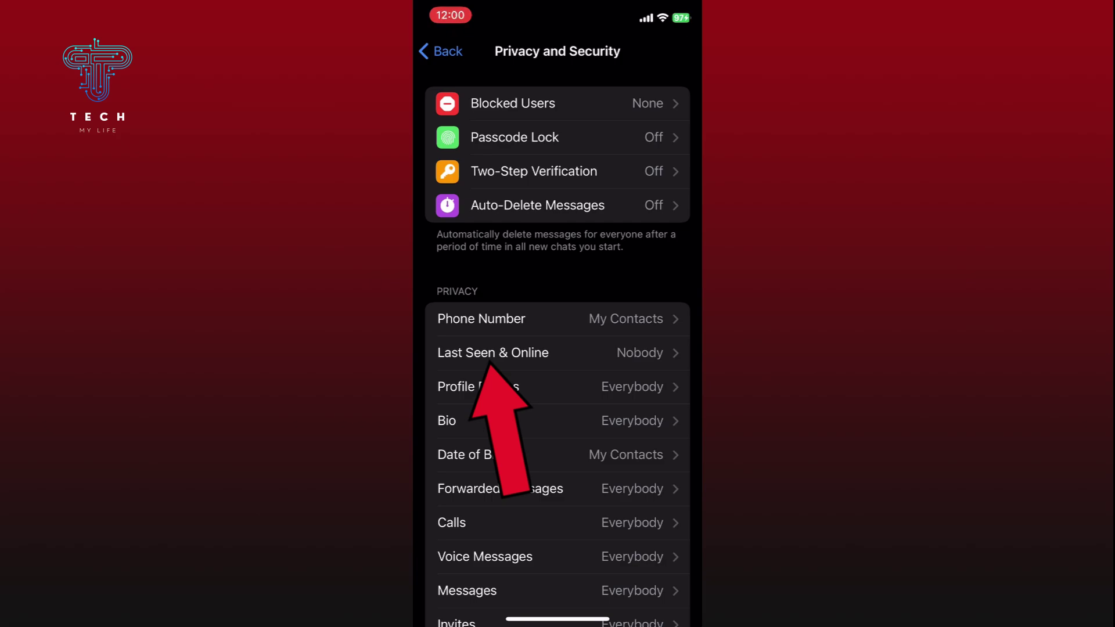
Step: Open the Last Seen & Online privacy page, where Nobody is currently checked
click(492, 352)
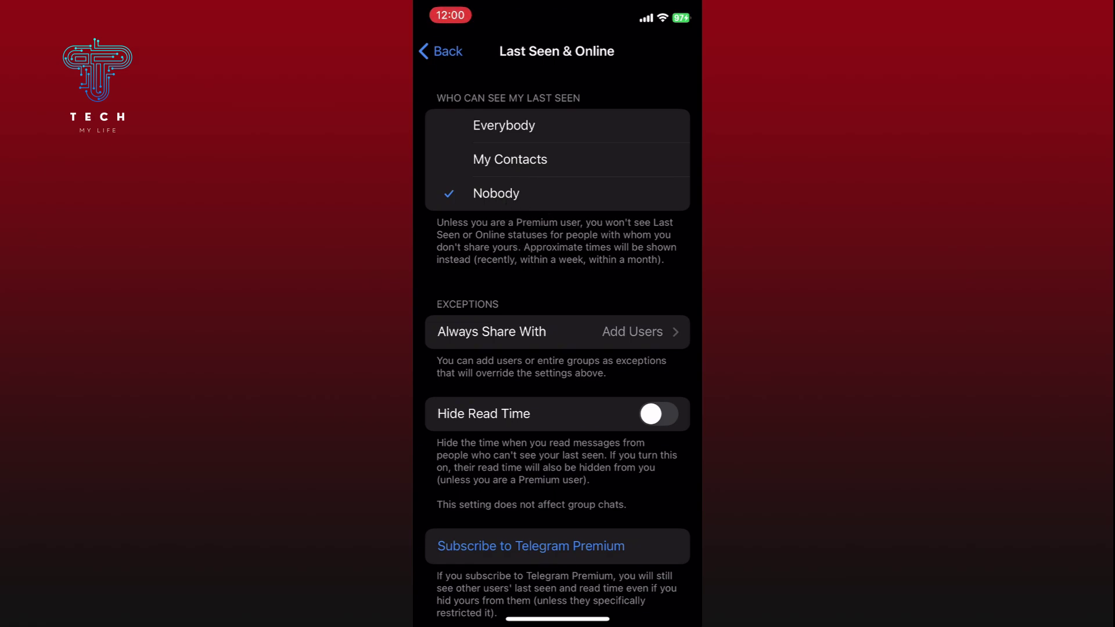
Step: Set Who Can See My Last Seen to Everybody
click(504, 126)
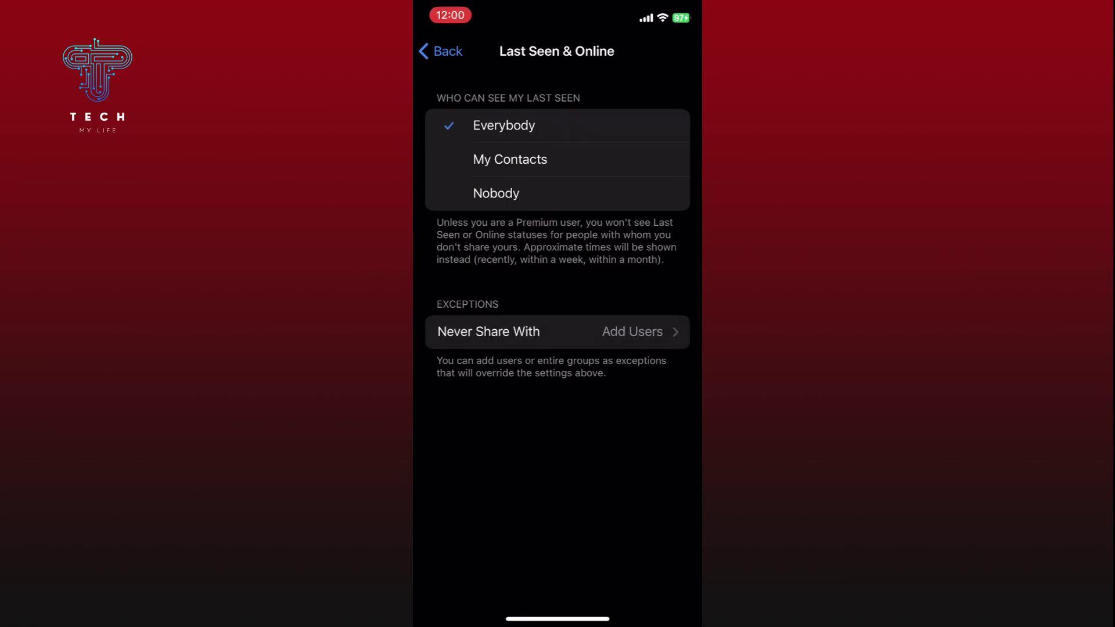